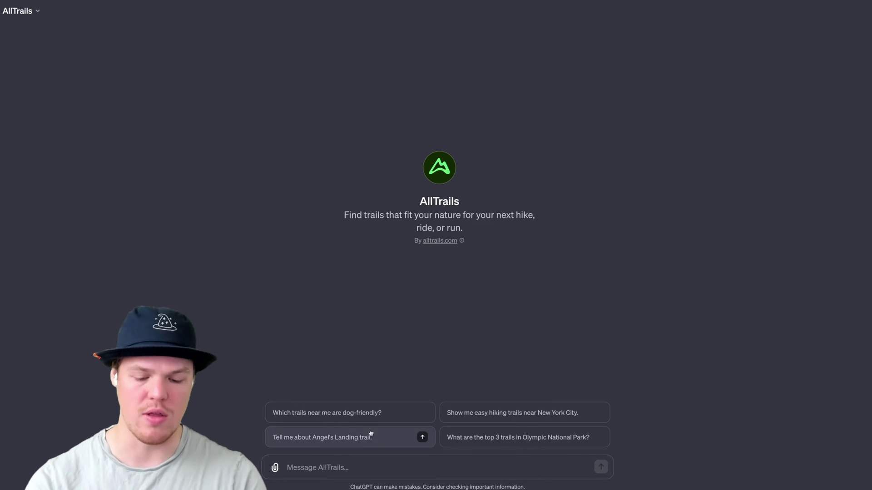
- Ask AllTrails GPT for the best bird-watching trails in Everglades National Park
type("What are the best trails for bird watching in the Everglades National Park?")
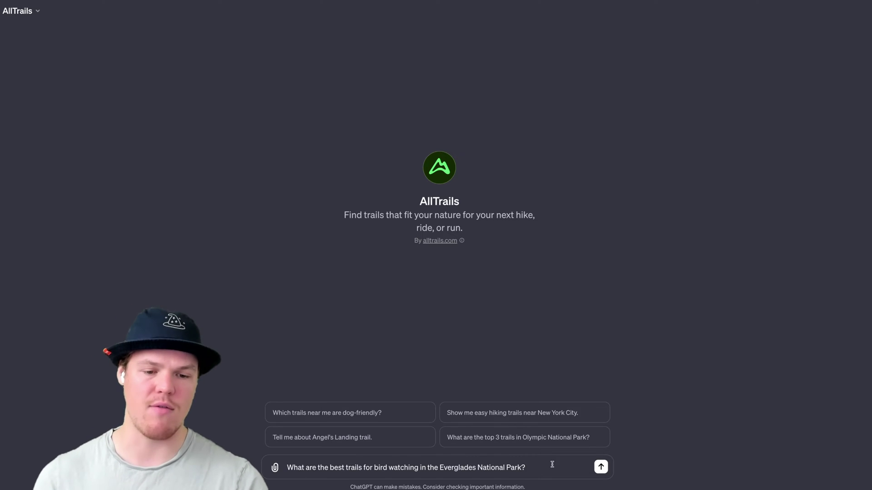
left_click(602, 469)
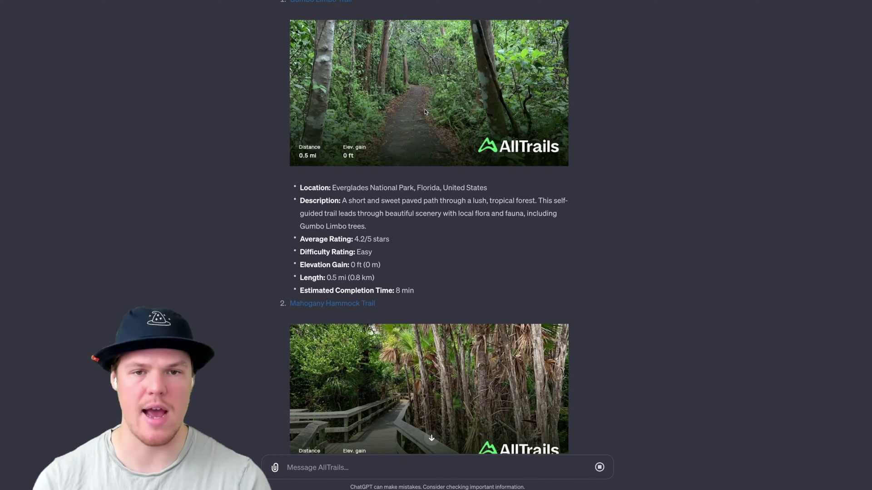
scroll(409, 136, "up", 2)
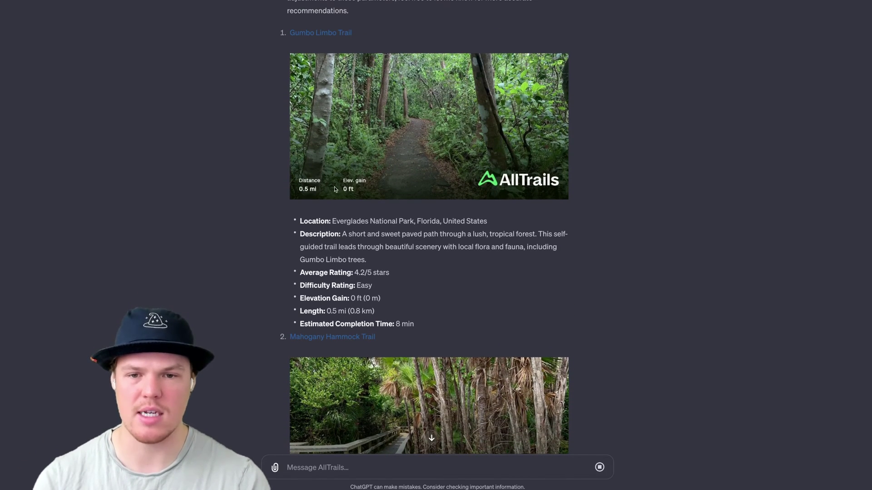
scroll(352, 230, "down", 1)
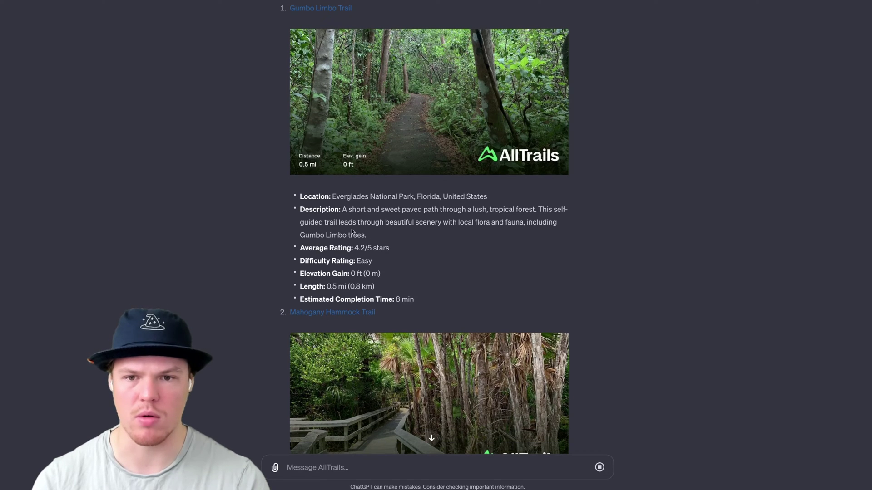
scroll(351, 231, "up", 3)
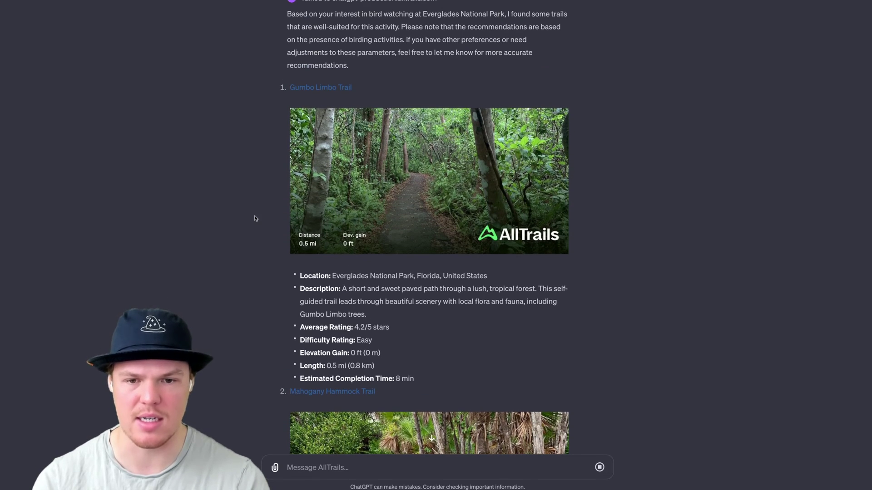
- Scroll through the three recommended Everglades birding trail cards and their details
scroll(254, 219, "up", 1)
scroll(254, 218, "down", 5)
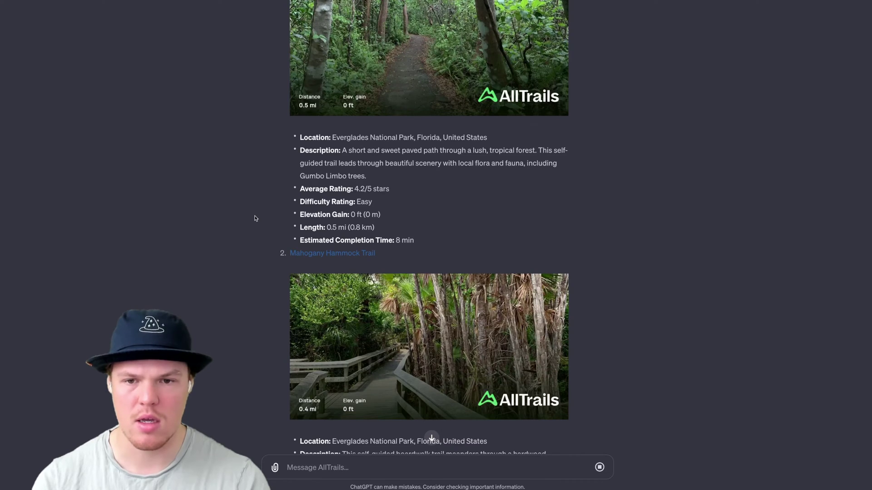
scroll(255, 219, "down", 10)
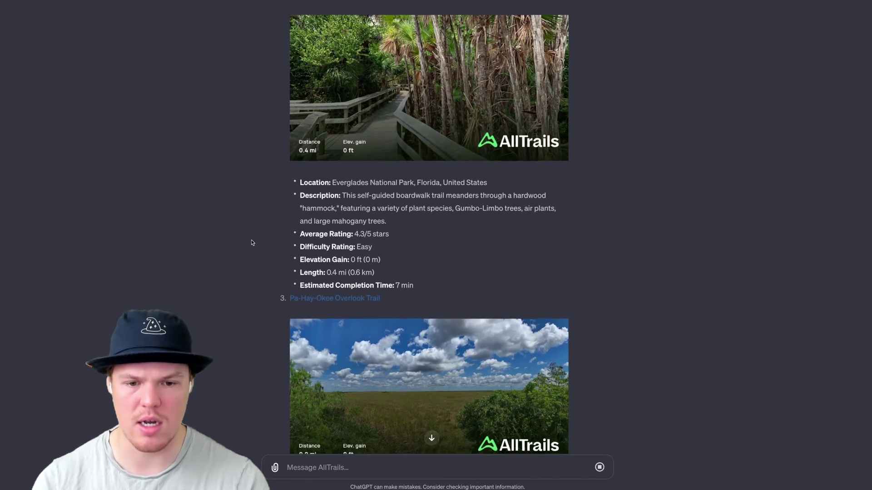
scroll(252, 242, "down", 2)
scroll(252, 243, "up", 2)
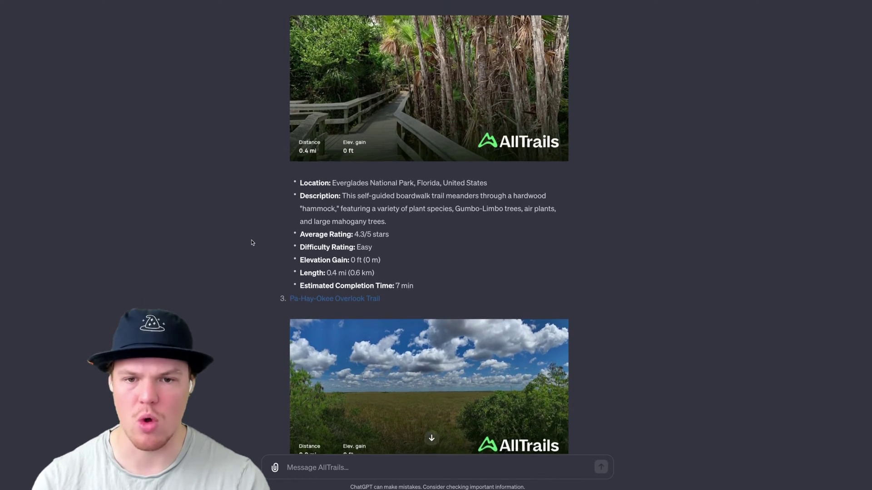
scroll(253, 242, "up", 2)
scroll(253, 242, "down", 7)
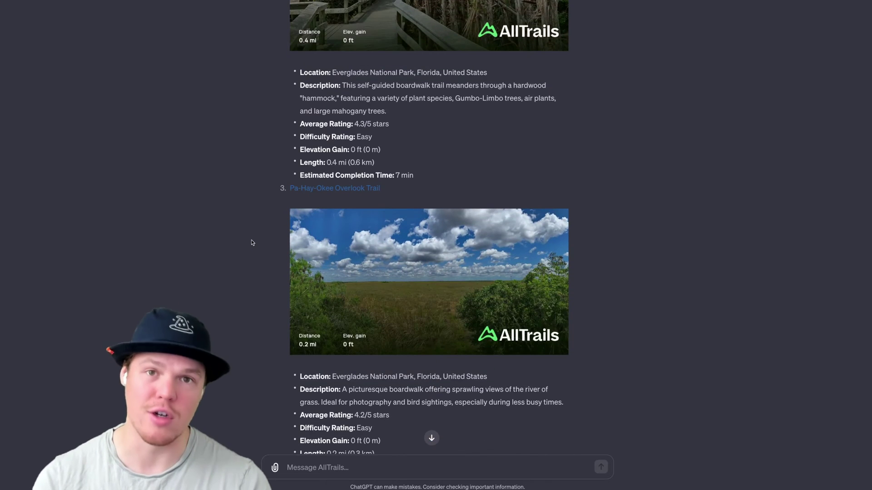
scroll(253, 242, "down", 3)
scroll(253, 242, "down", 1)
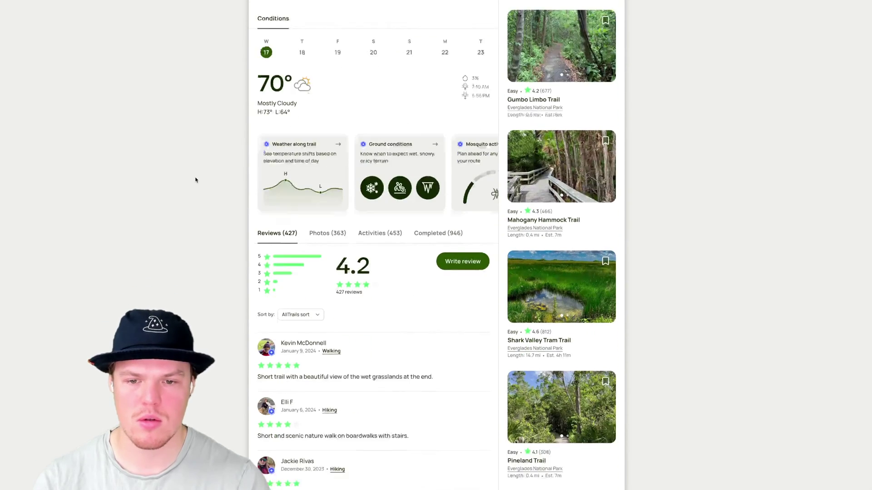
- Look over the Pa-Hay-Okee Overlook Trail page's description, tags, map, conditions and reviews
scroll(195, 180, "up", 14)
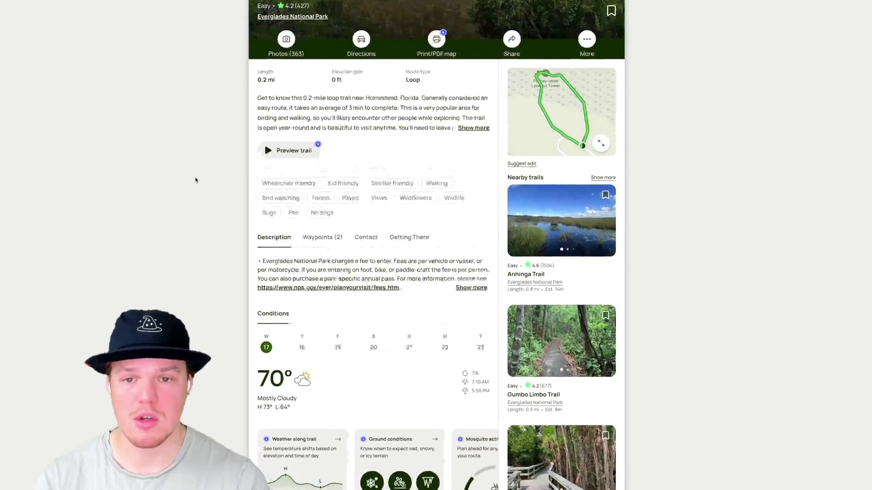
scroll(195, 180, "down", 1)
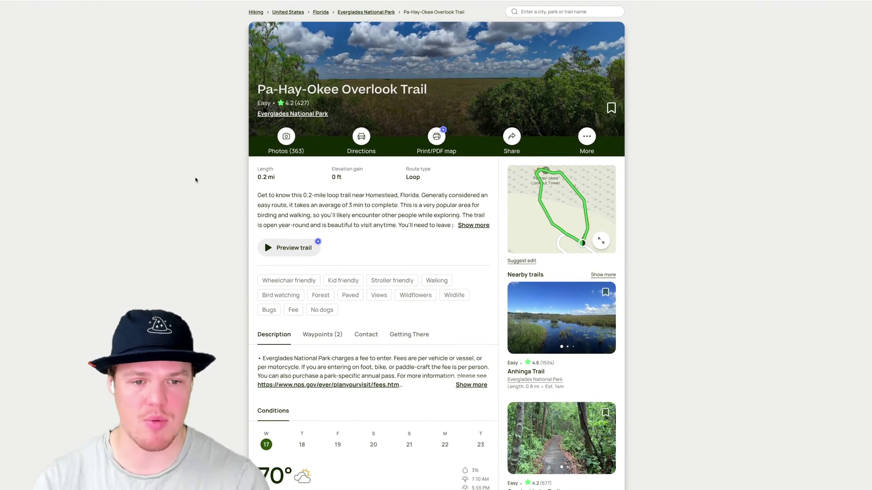
scroll(196, 180, "down", 1)
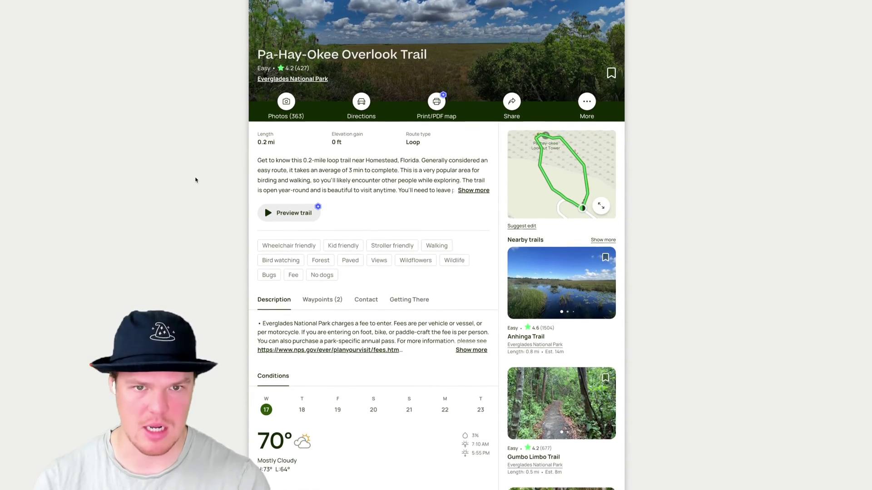
scroll(195, 180, "up", 2)
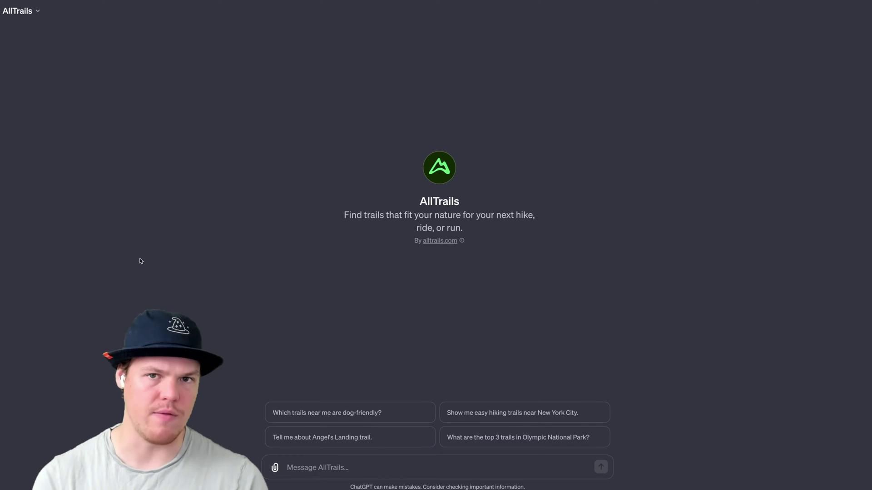
- Ask AllTrails GPT for challenging Rocky Mountain backpacking trails with over 2000 feet of gain
type("Find me challenging backpacking trails in the Rocky Mountains with an elevation gain of over 2000 feet.")
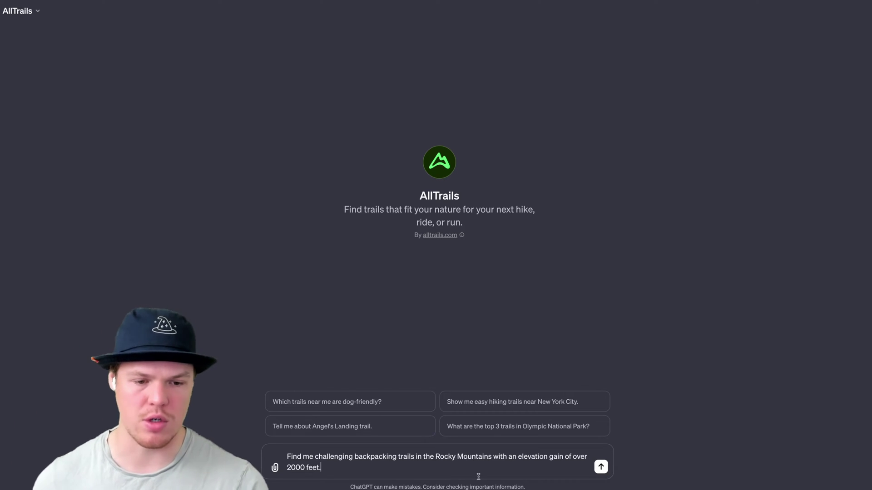
left_click(600, 467)
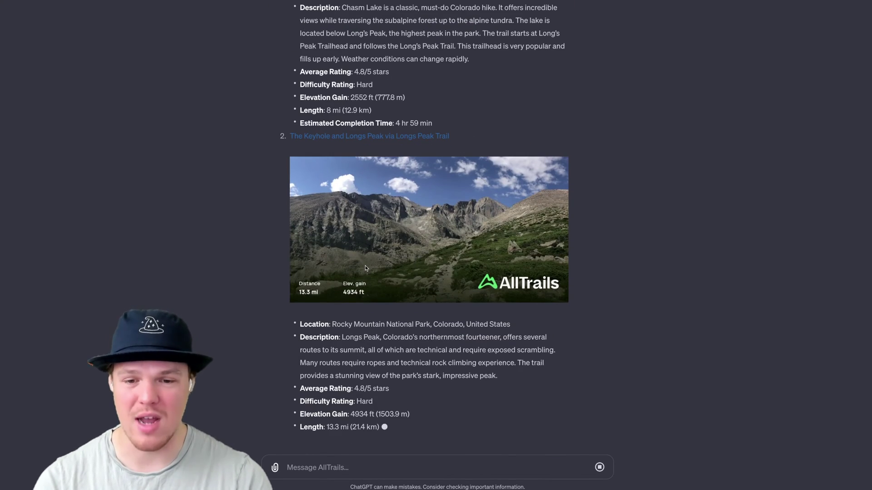
scroll(365, 271, "up", 5)
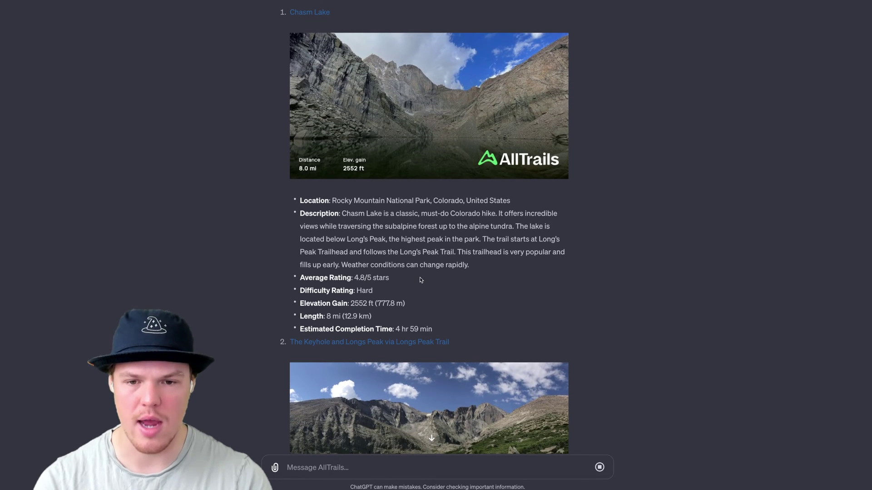
scroll(421, 280, "down", 1)
scroll(419, 280, "up", 1)
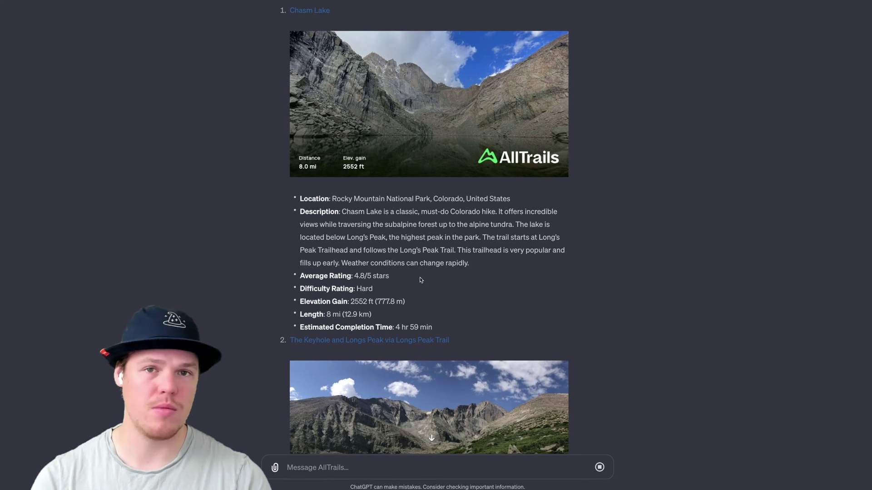
- Scroll through the Chasm Lake, Keyhole and Mills Lake trail cards, then back up
scroll(420, 279, "up", 2)
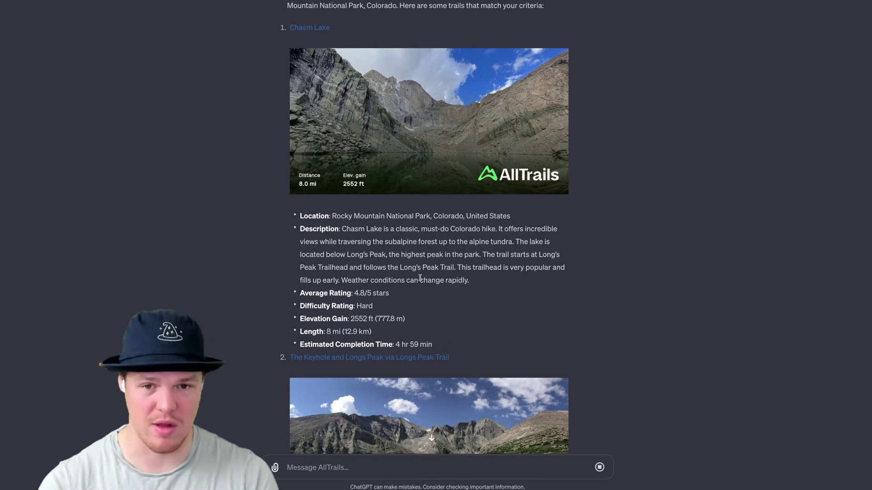
scroll(419, 278, "down", 5)
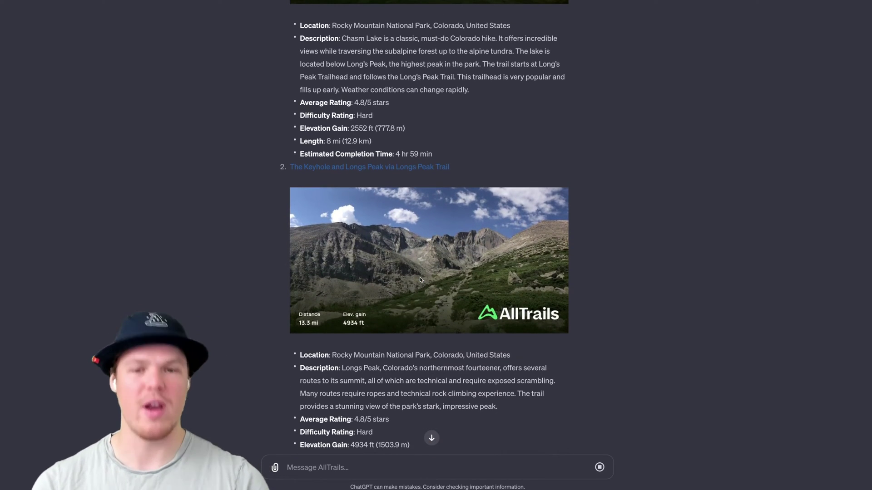
scroll(420, 281, "down", 3)
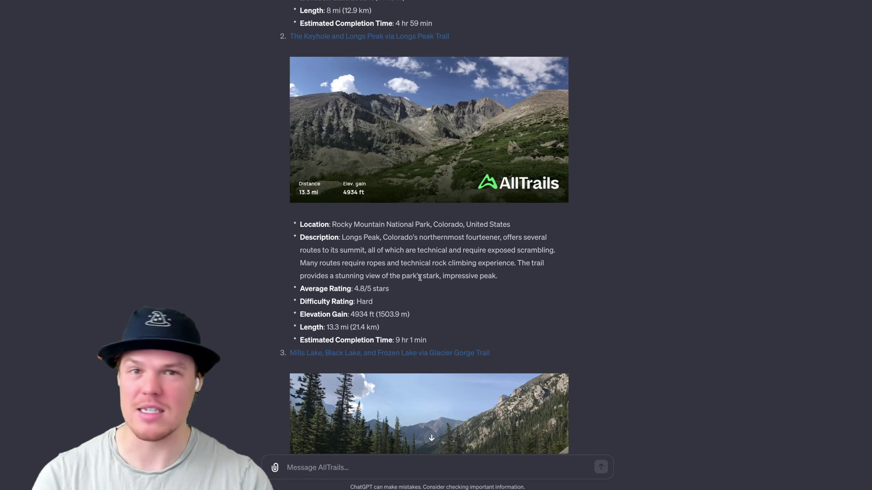
scroll(419, 277, "down", 6)
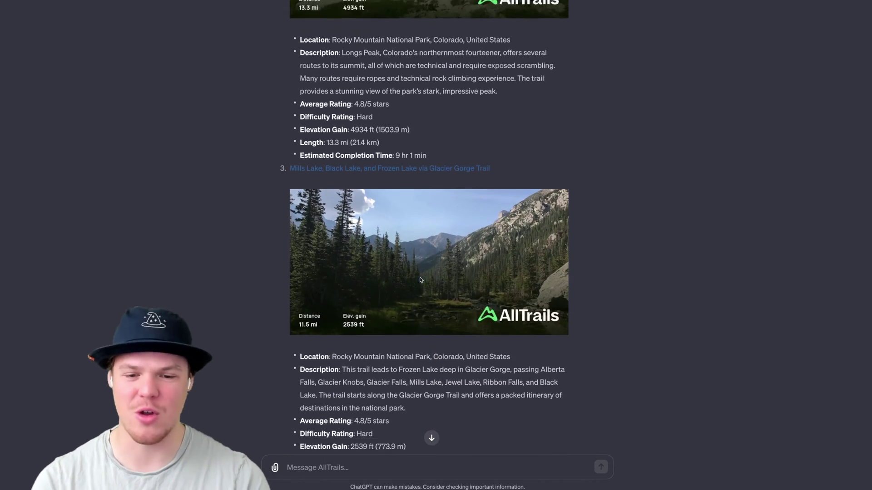
scroll(420, 278, "up", 14)
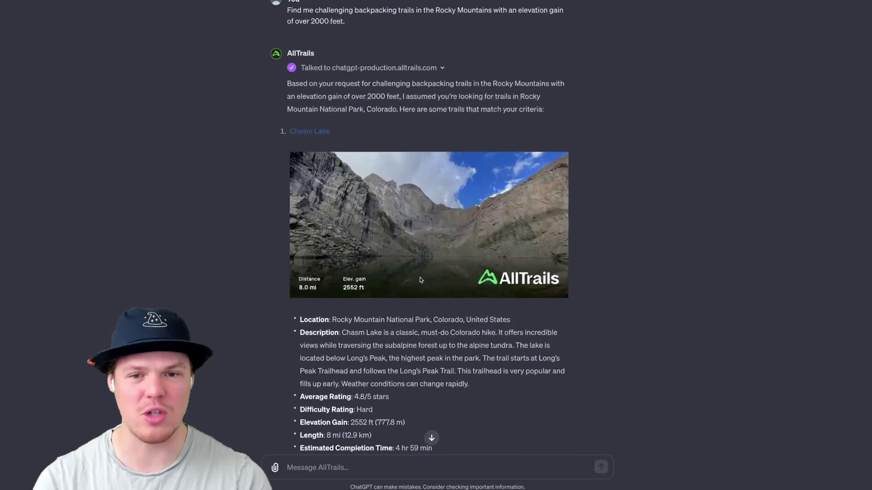
scroll(420, 279, "down", 1)
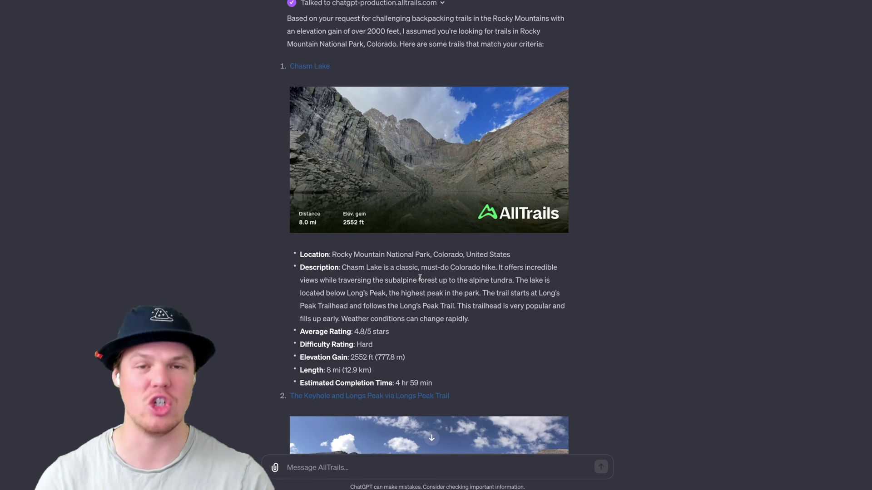
scroll(409, 263, "up", 2)
scroll(386, 241, "down", 1)
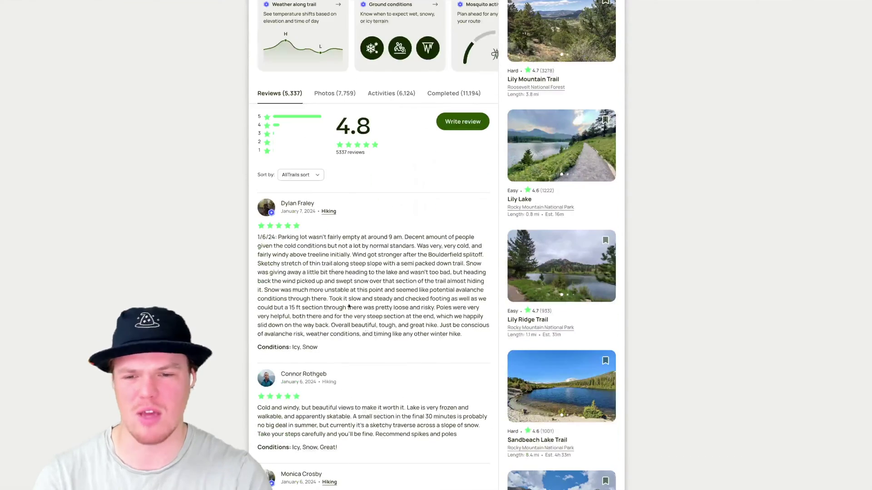
- Scroll the trail page's Reviews section showing its 4.8 rating
scroll(395, 301, "up", 3)
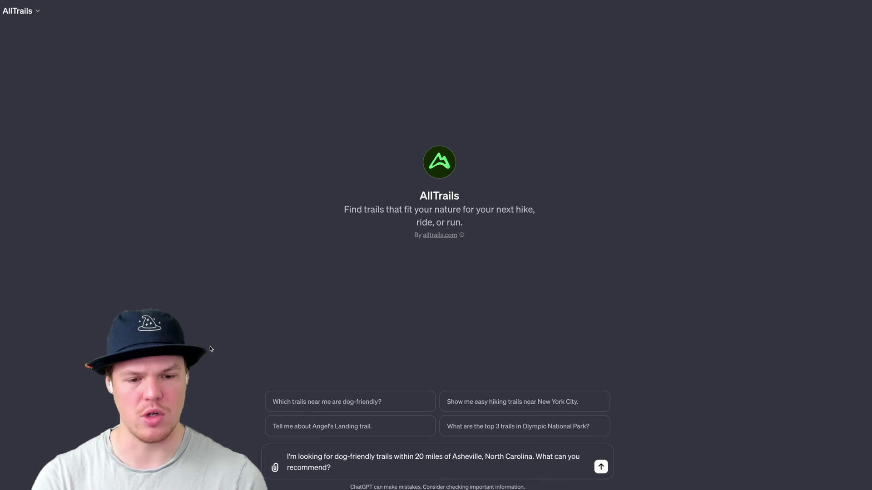
- Send the request for dog-friendly trails within 20 miles of Asheville, North Carolina
left_click(601, 466)
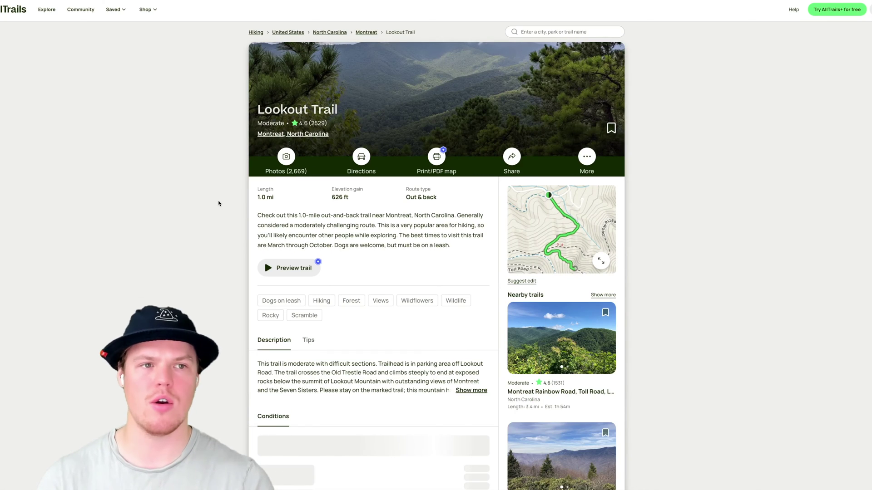
- Zoom the Lookout Trail page in two levels for larger content
scroll(196, 225, "down", 3)
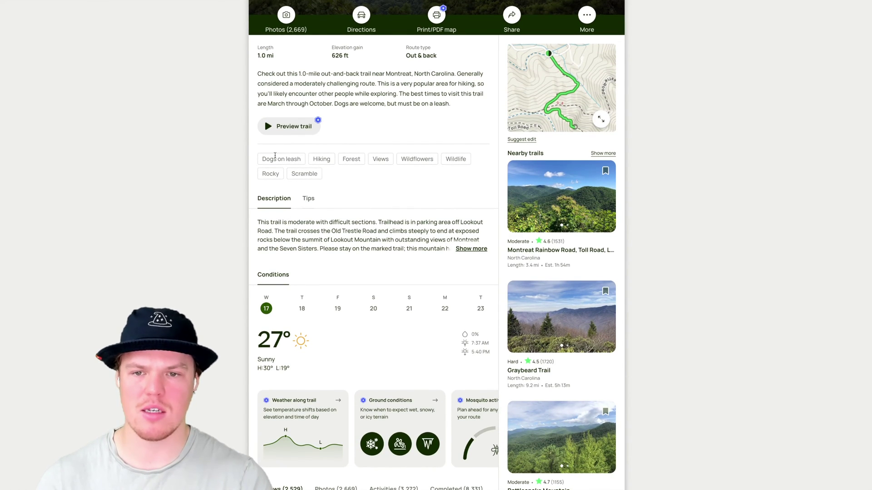
scroll(303, 160, "up", 1)
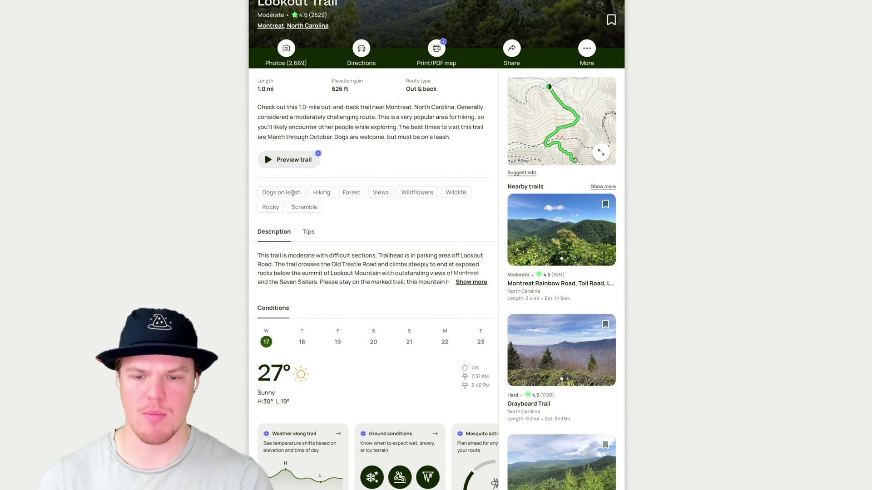
key("ctrl+plus")
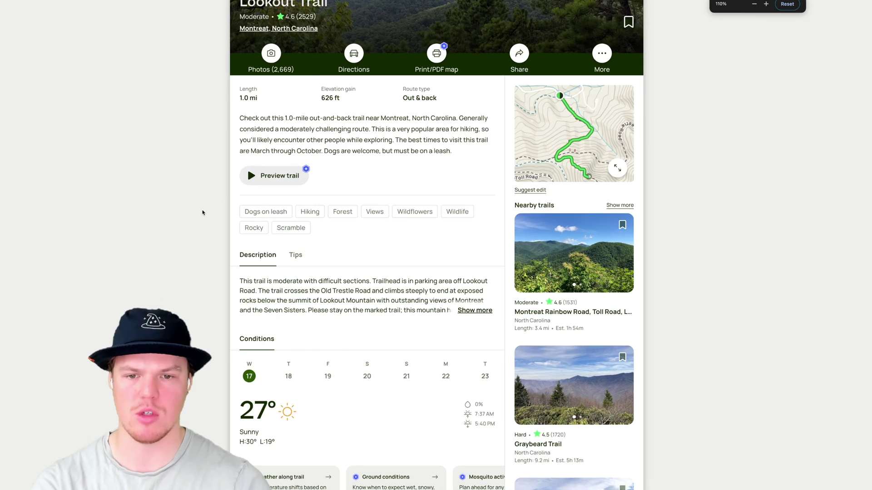
key("ctrl+plus")
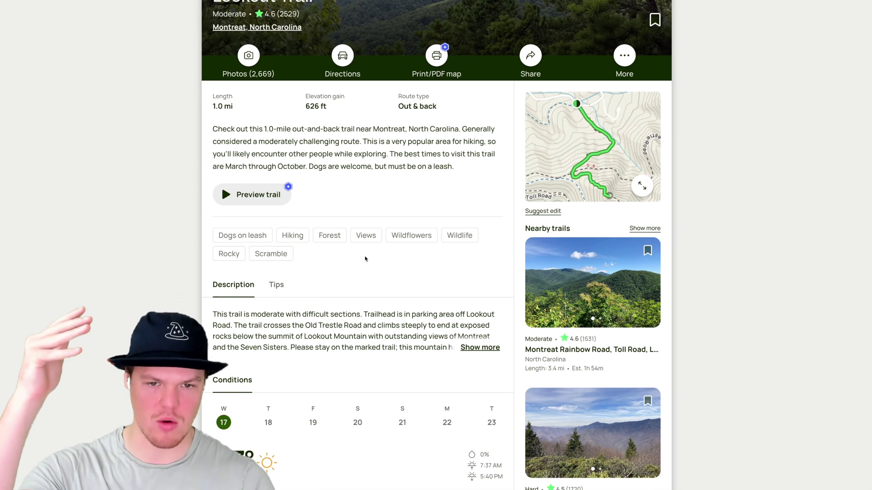
scroll(365, 259, "down", 3)
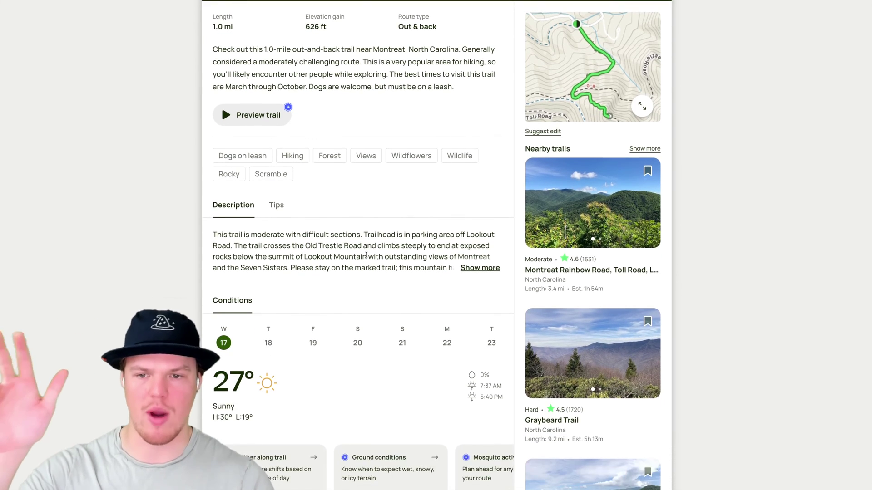
- Read the Lookout Trail tips, then return to its description
left_click(276, 200)
left_click(245, 206)
scroll(259, 207, "up", 2)
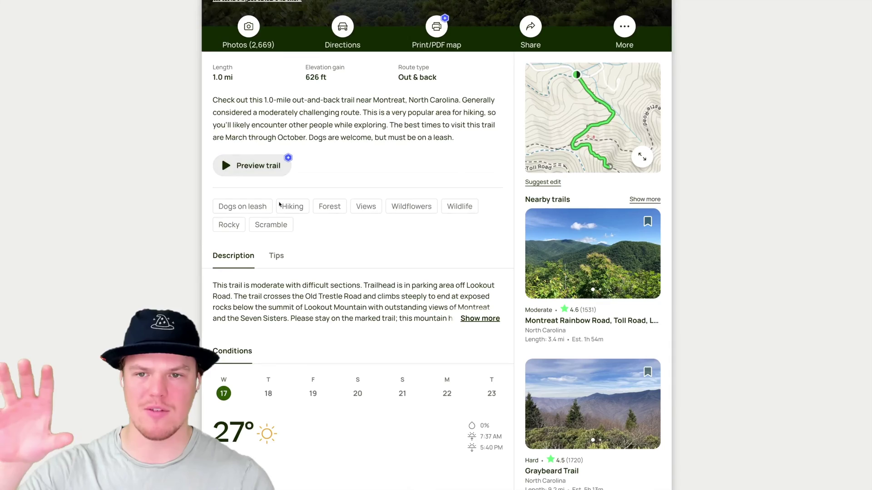
scroll(280, 206, "down", 8)
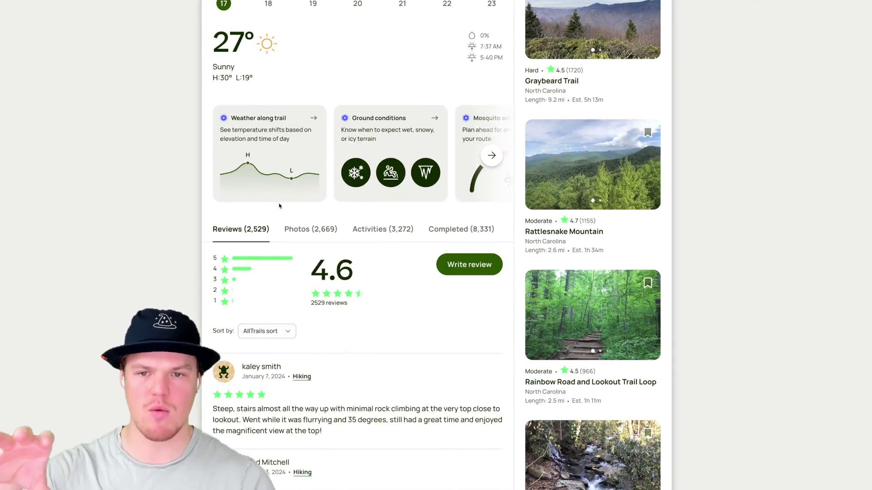
- Browse the visitor photos of Lookout Trail, then scroll back up
left_click(300, 233)
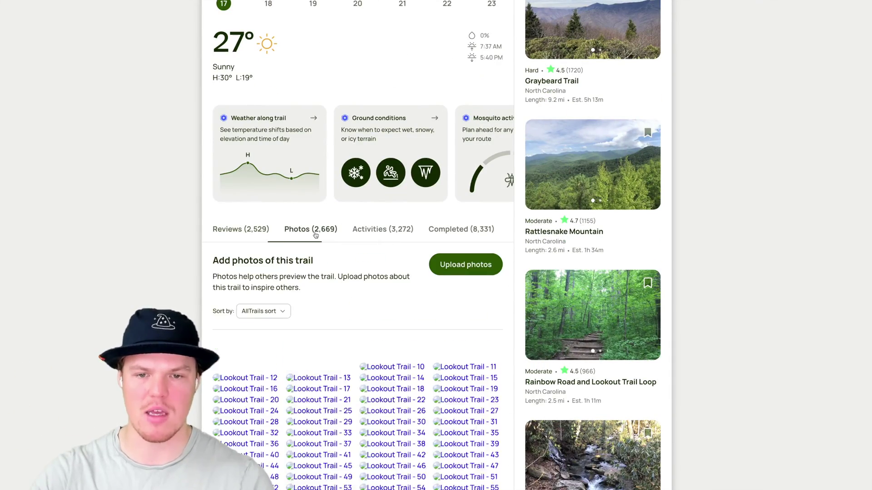
scroll(204, 241, "down", 4)
scroll(204, 241, "down", 8)
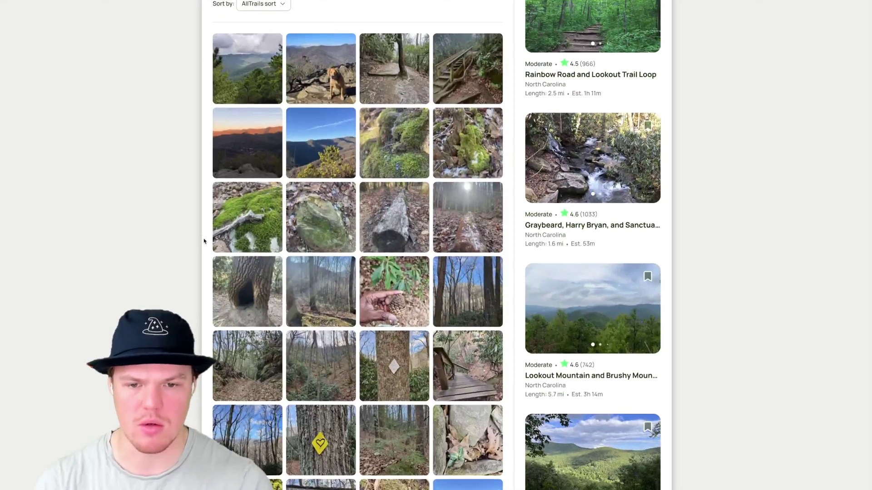
scroll(204, 241, "down", 6)
scroll(203, 241, "up", 20)
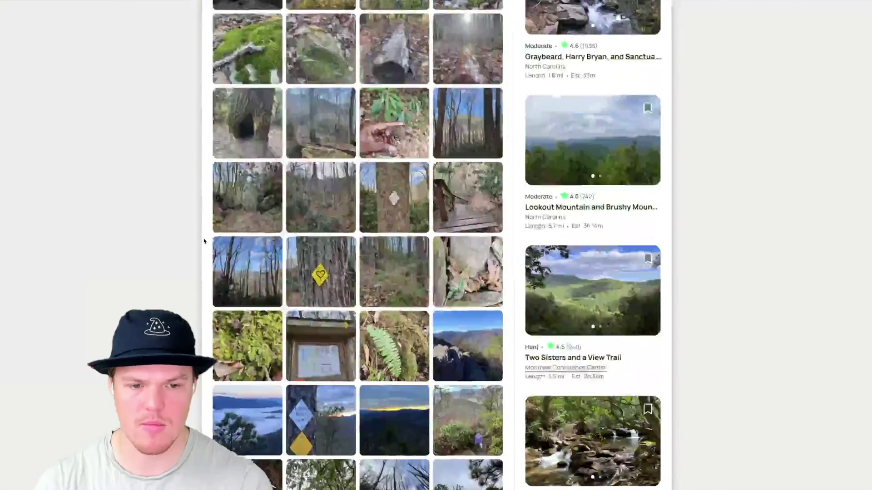
scroll(218, 224, "up", 1)
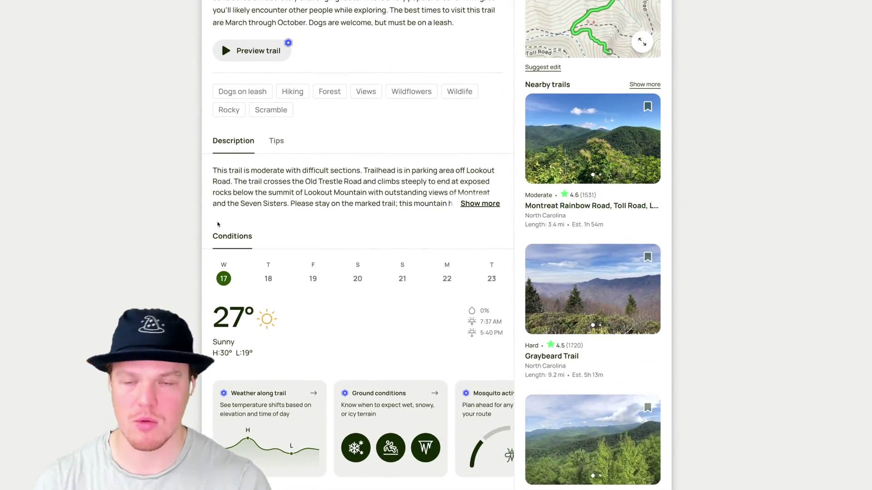
scroll(218, 225, "up", 2)
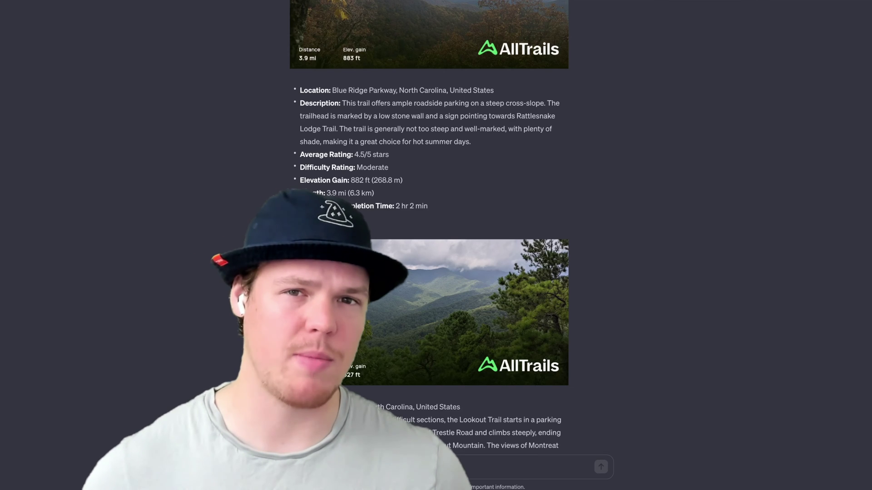